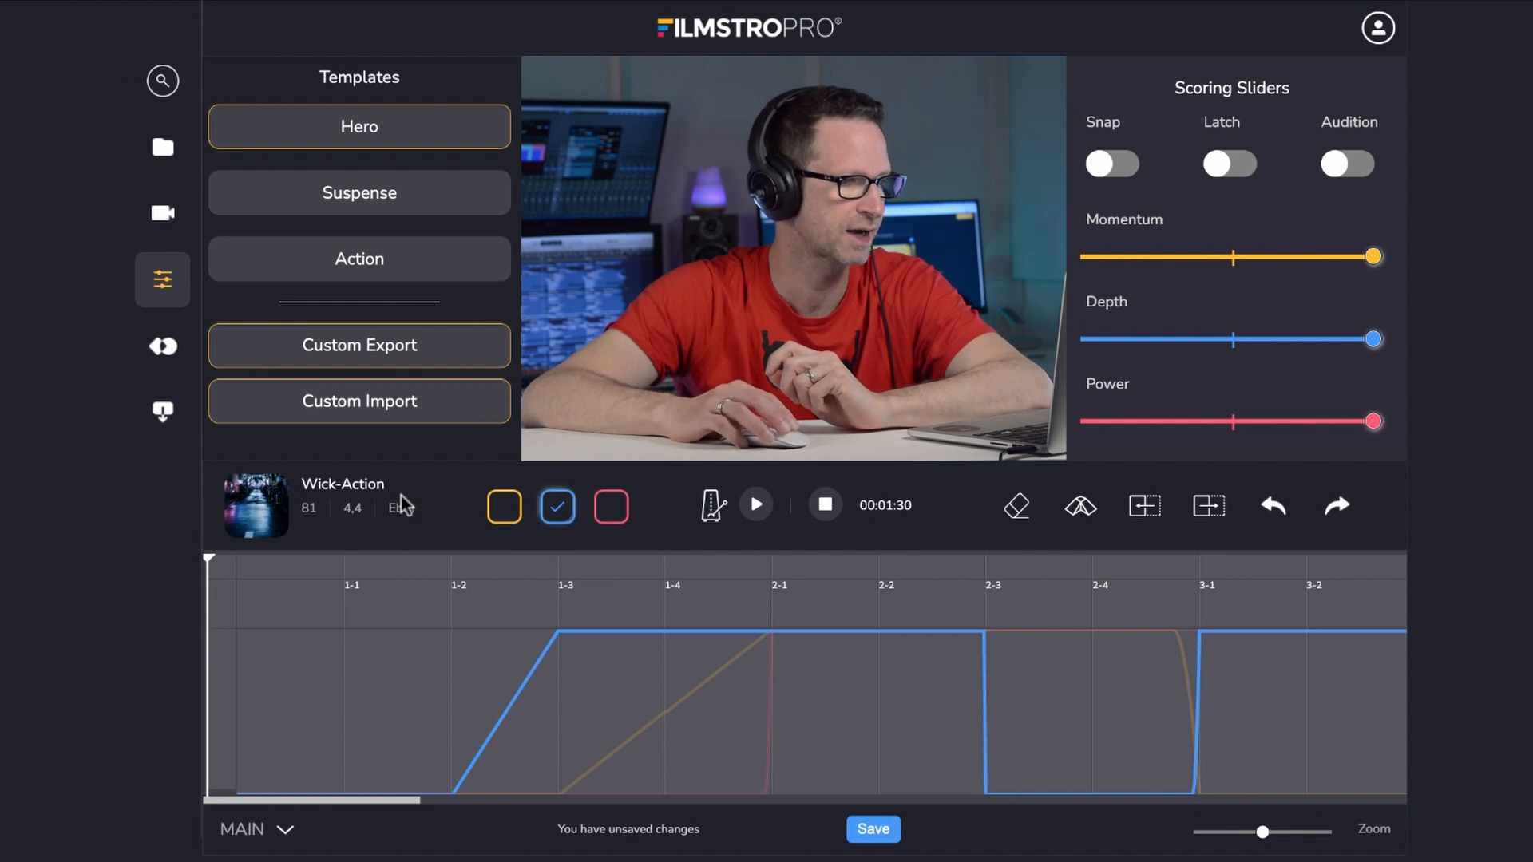
# - Select the Momentum lane and switch on Latch mode
pyautogui.click(504, 523)
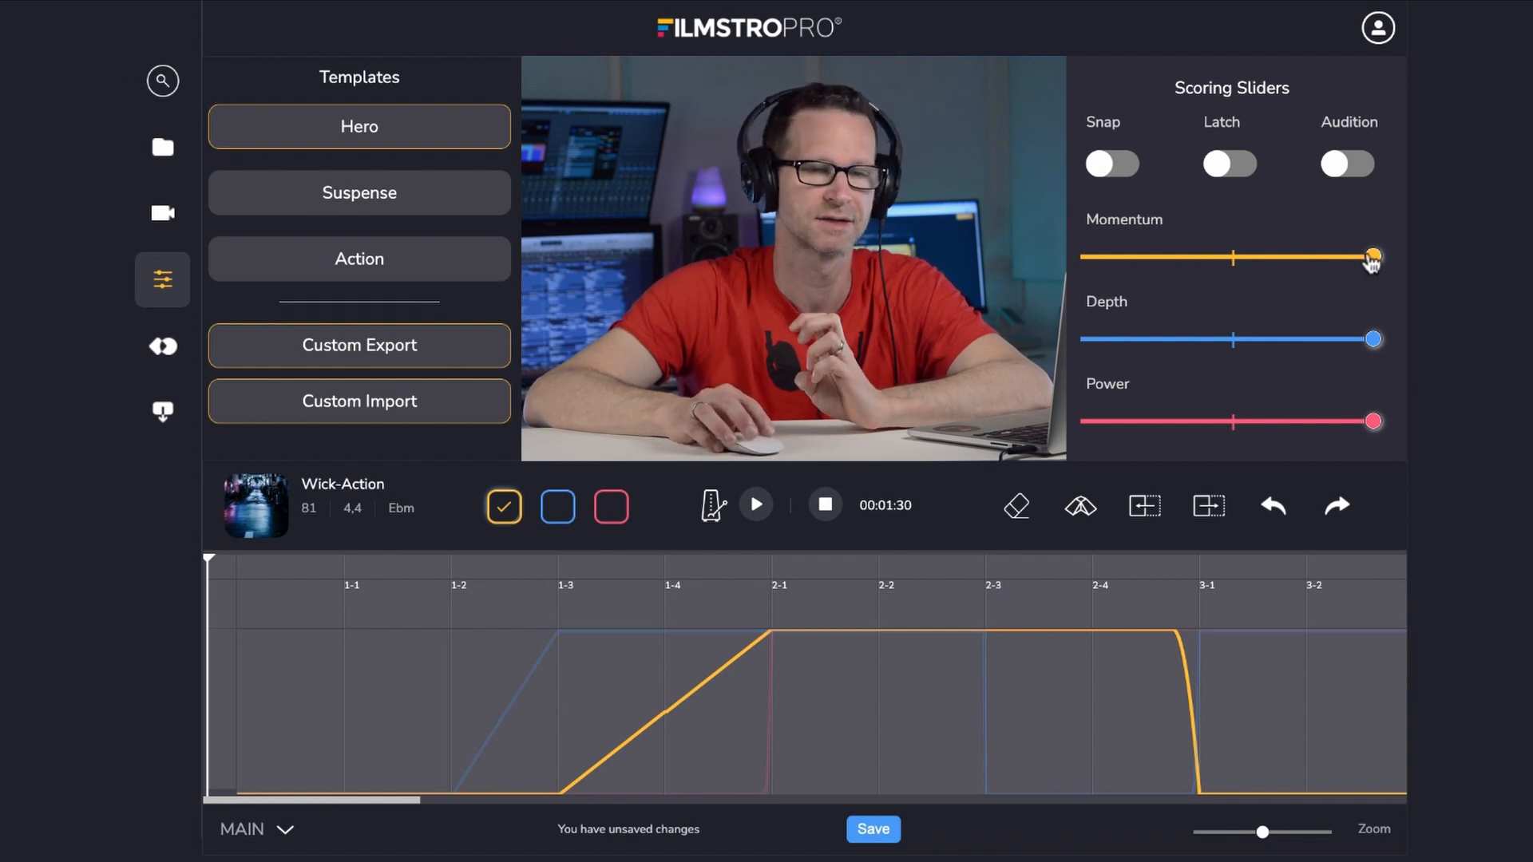
pyautogui.click(1245, 170)
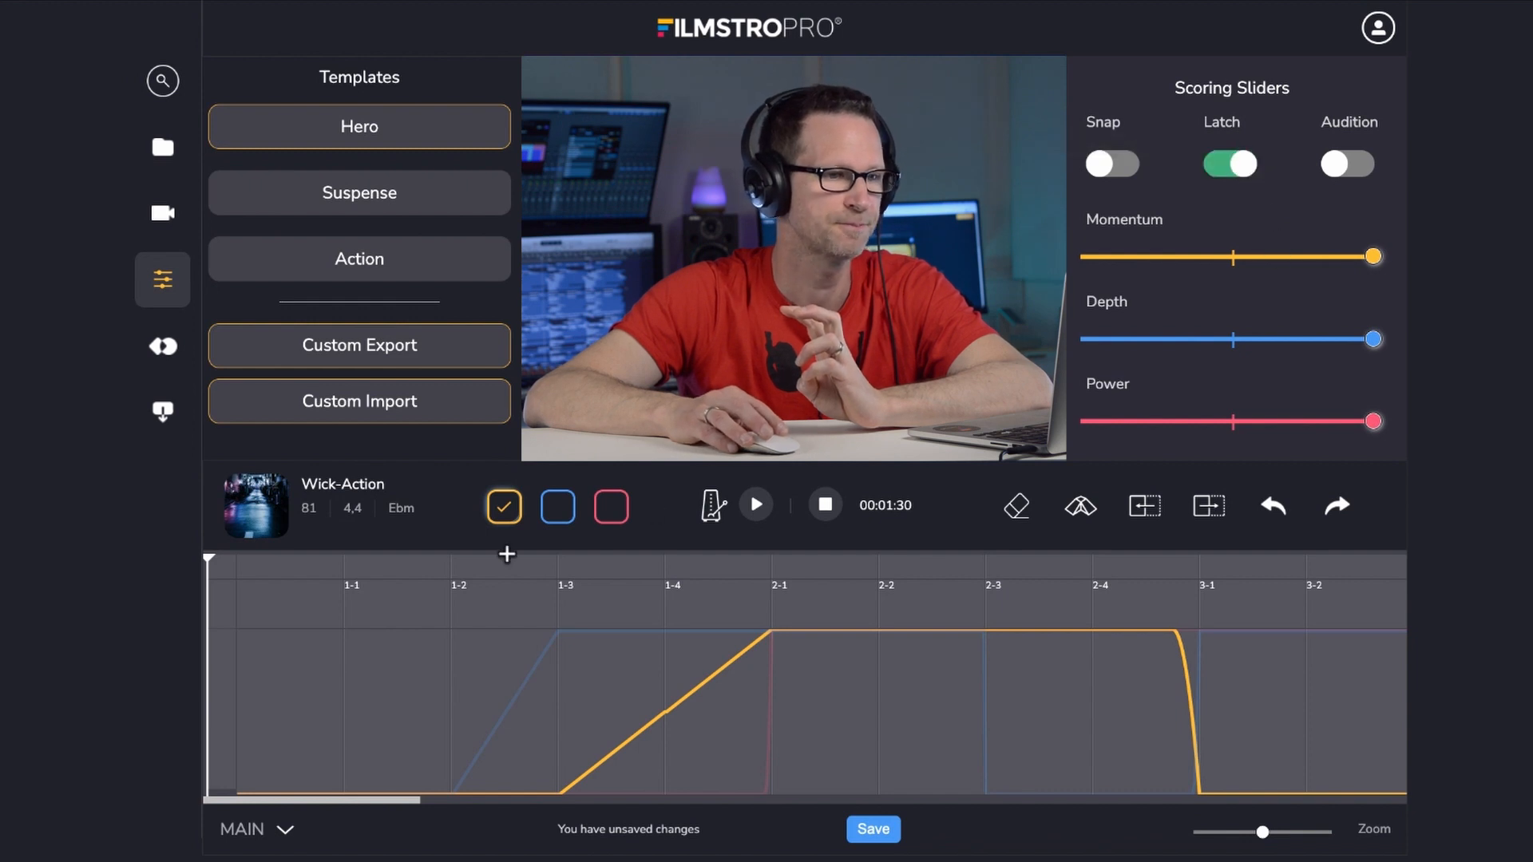
# - Play from just before bar 1-1 and record Momentum by riding its slider up, down and then near maximum, then stop
pyautogui.click(328, 566)
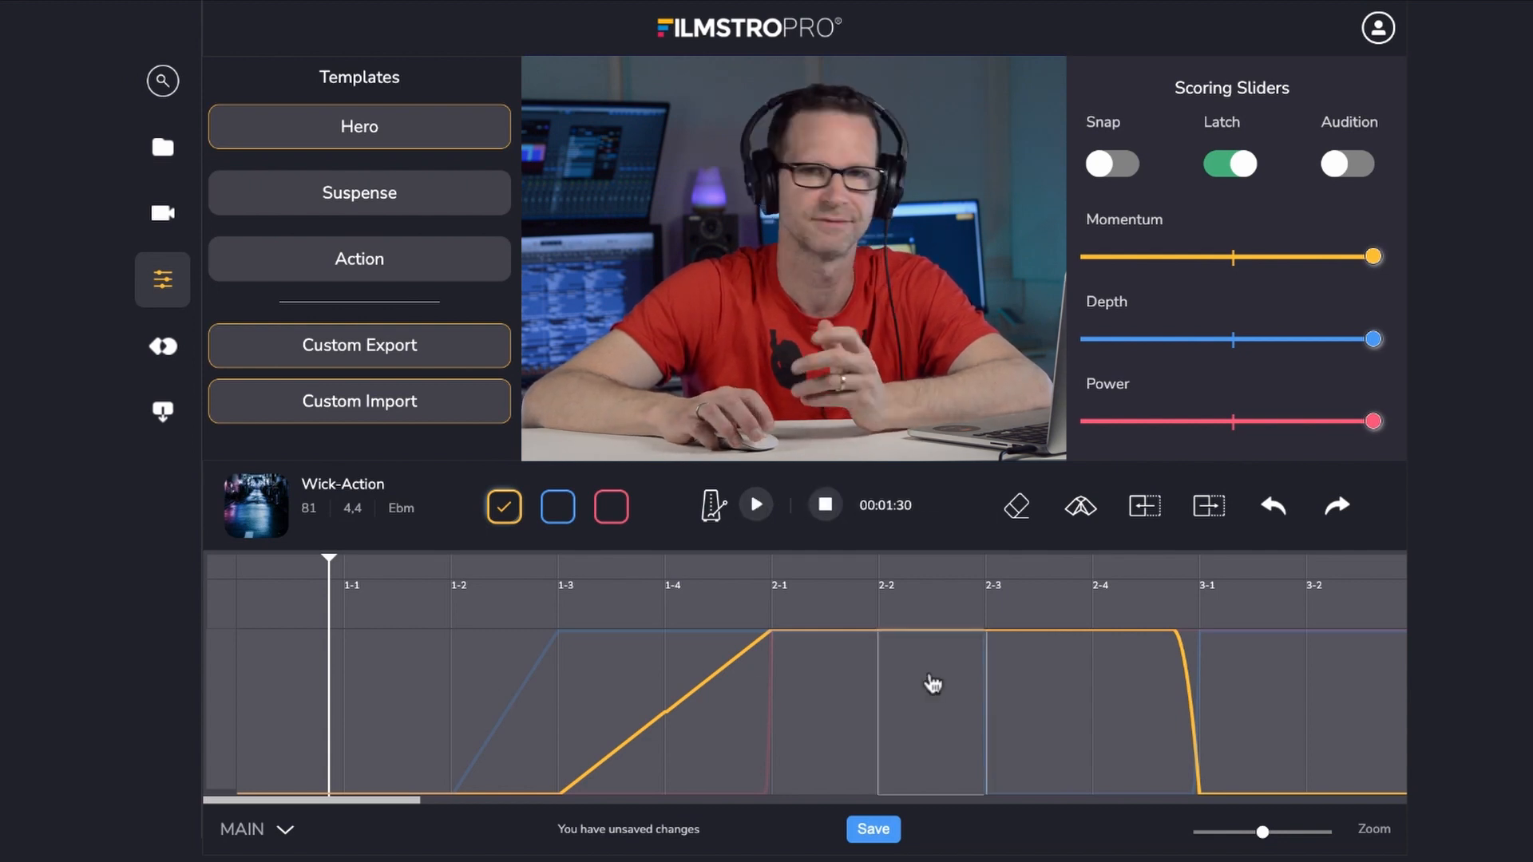
pyautogui.click(756, 506)
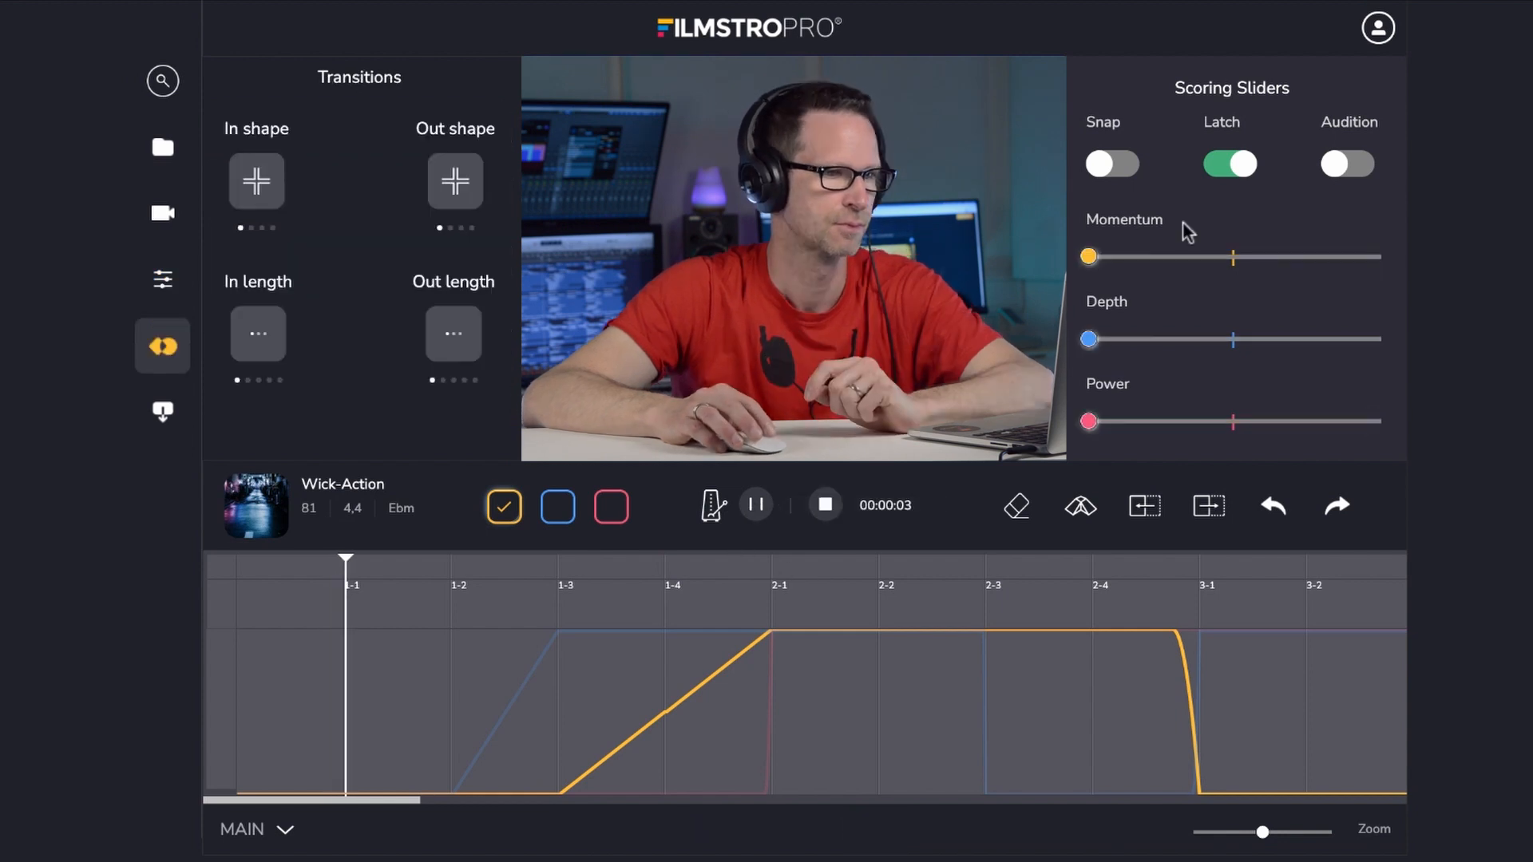
pyautogui.moveTo(1088, 257); pyautogui.dragTo(1246, 263)
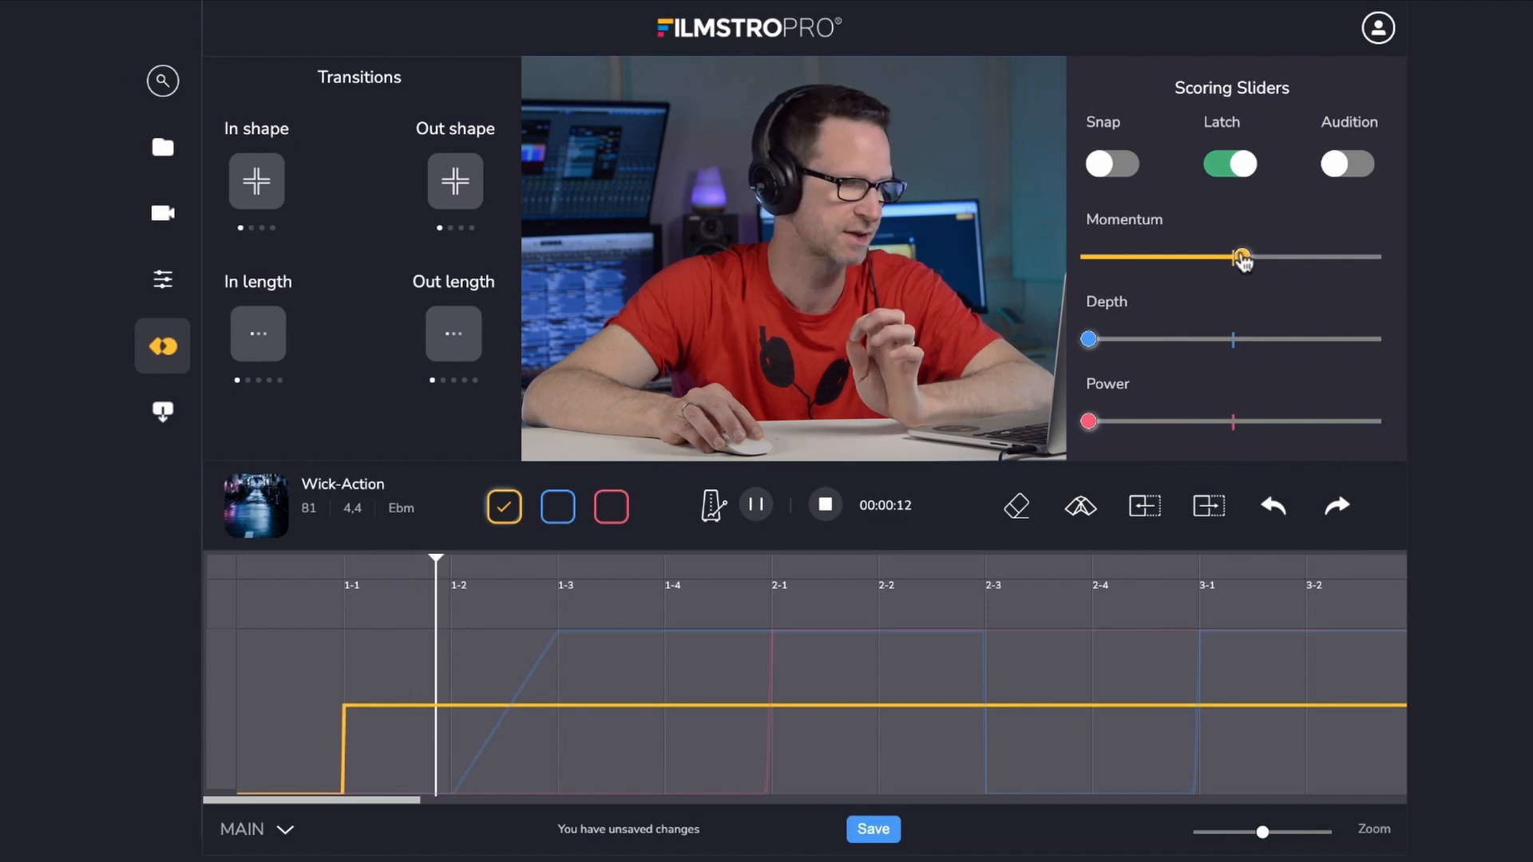
pyautogui.moveTo(1244, 262); pyautogui.dragTo(1176, 258)
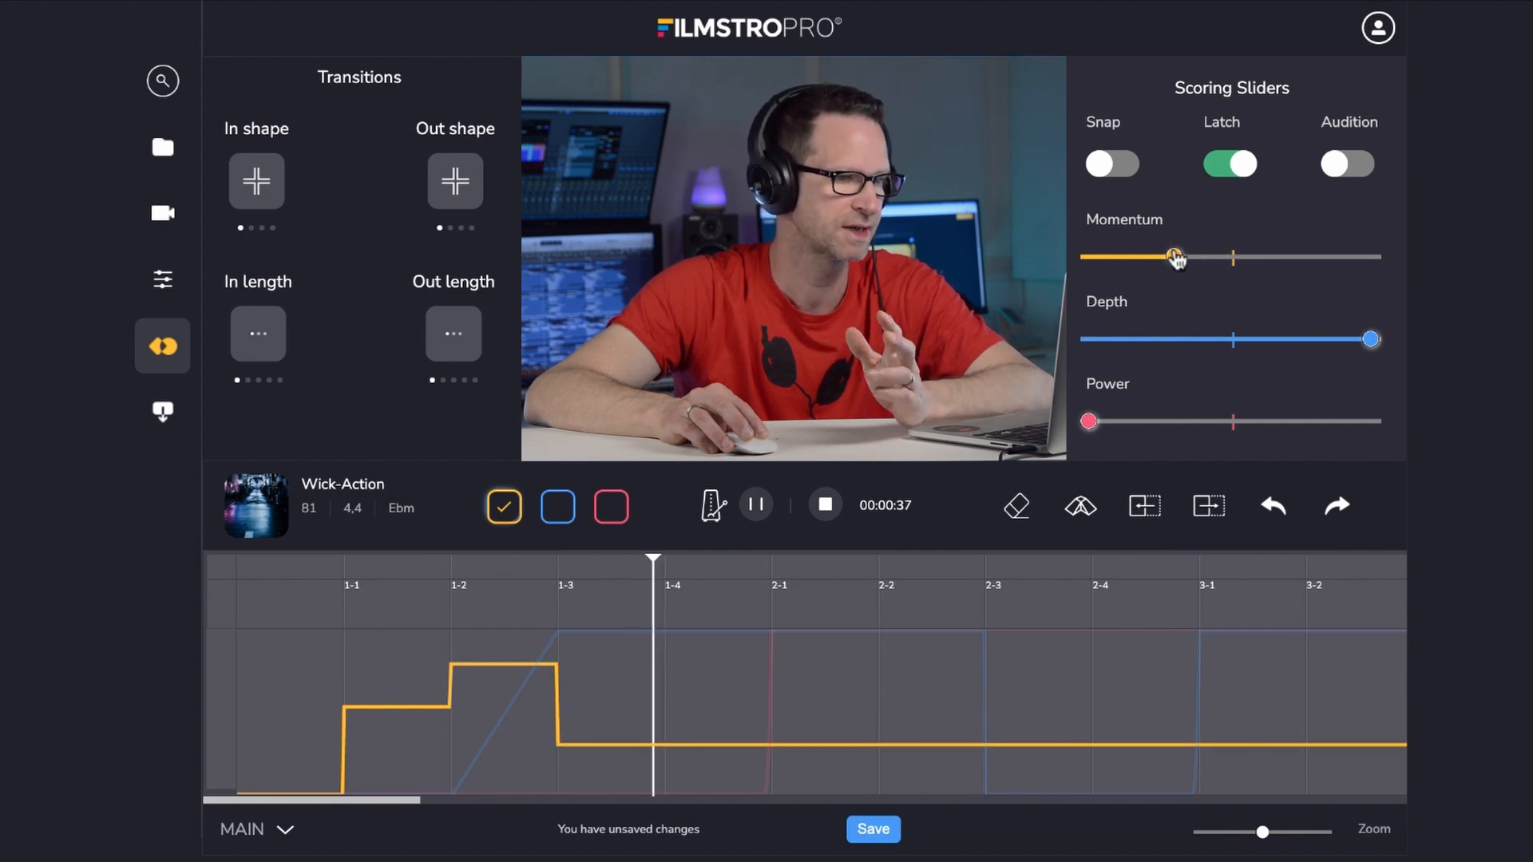
pyautogui.moveTo(1175, 260); pyautogui.dragTo(1345, 263)
pyautogui.click(756, 505)
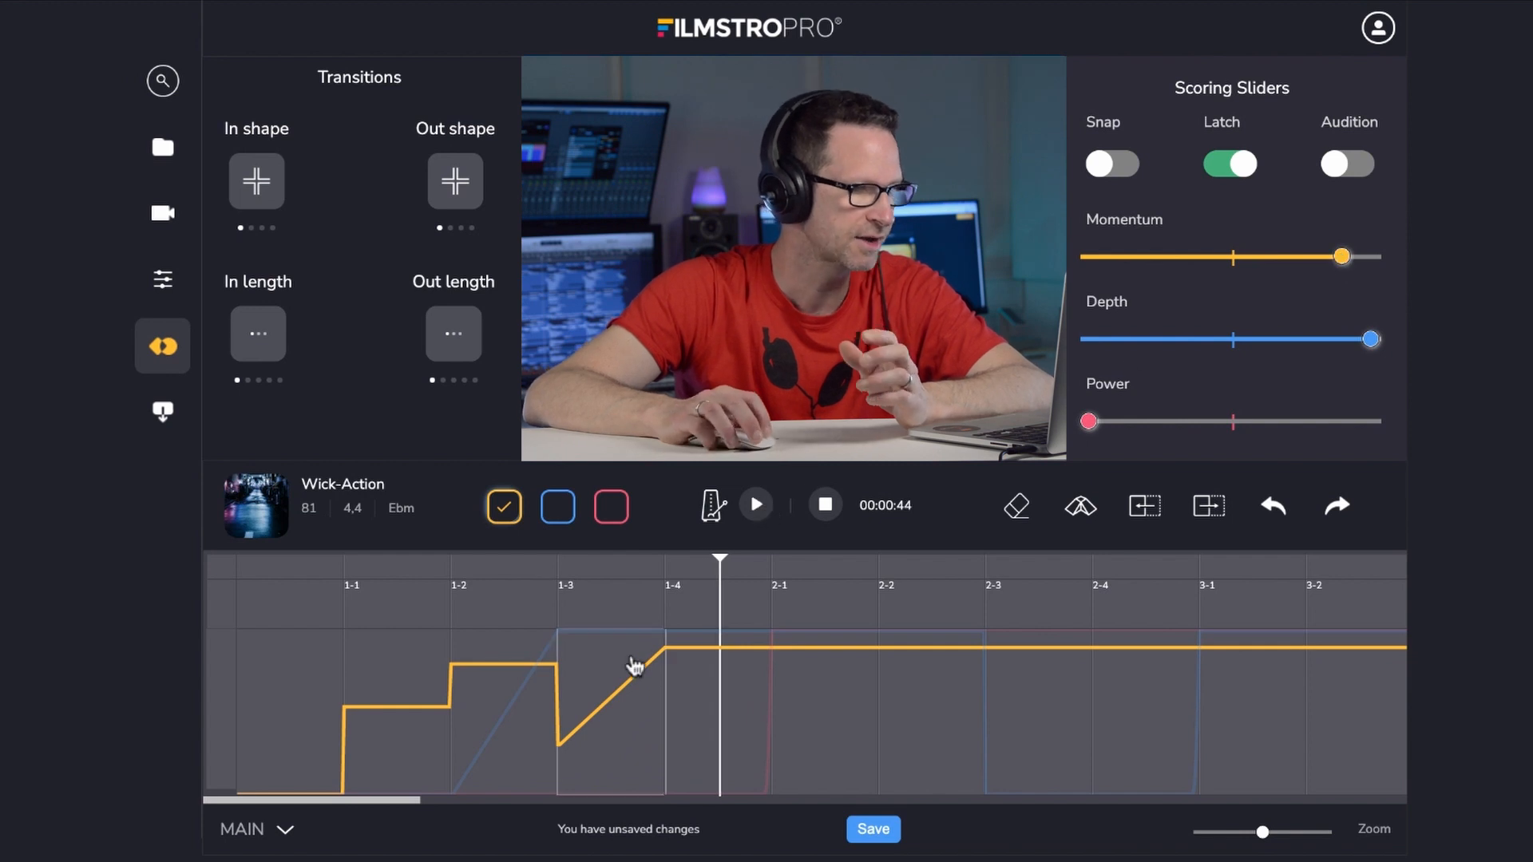
# - Turn off Latch and raise the Momentum level of the block between bars 1-2 and 1-3 slightly
pyautogui.click(619, 693)
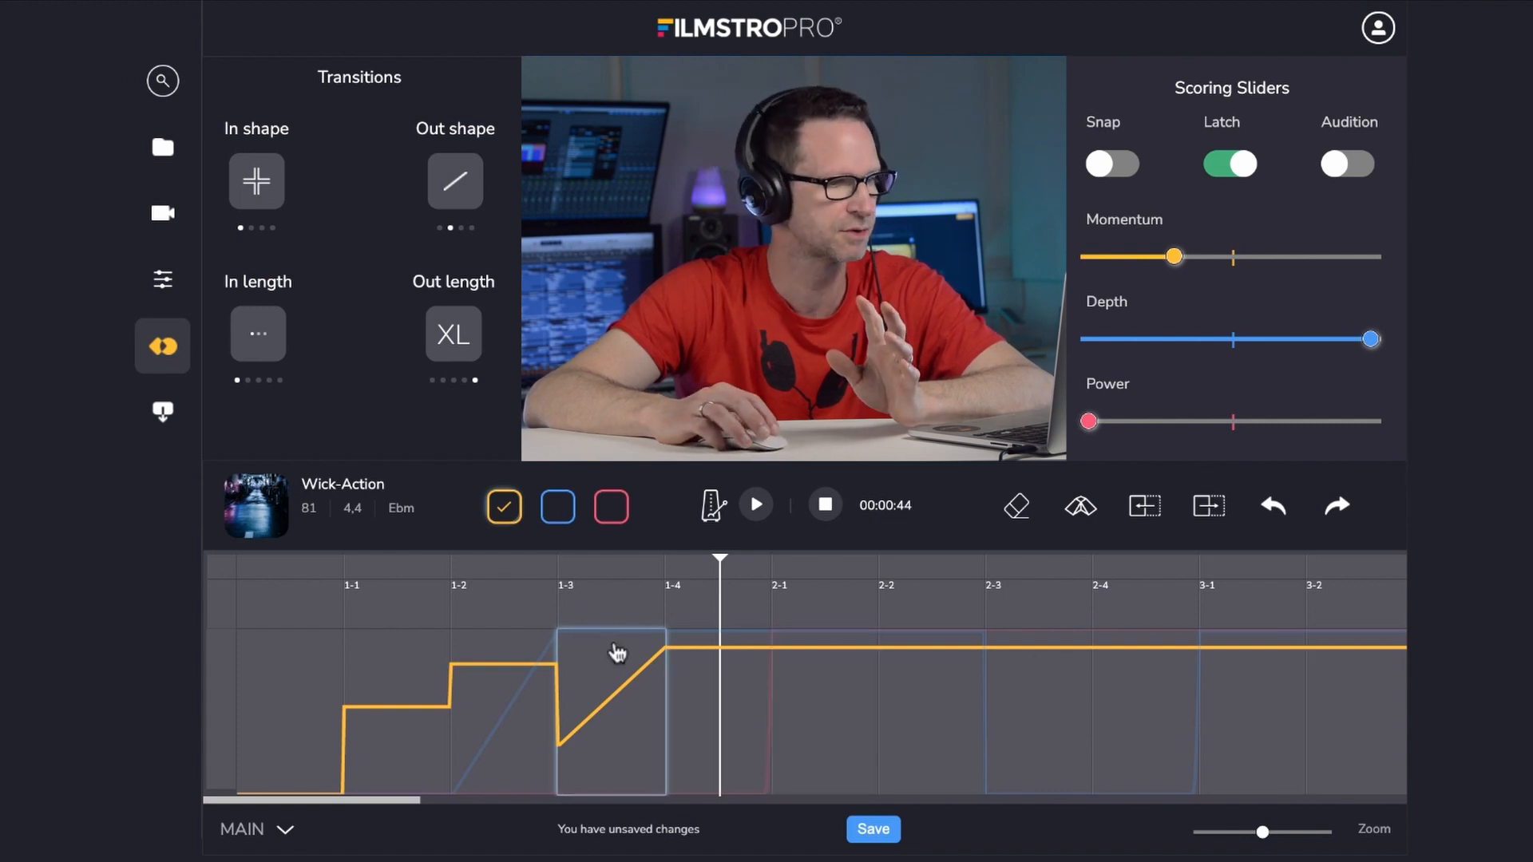
pyautogui.click(512, 693)
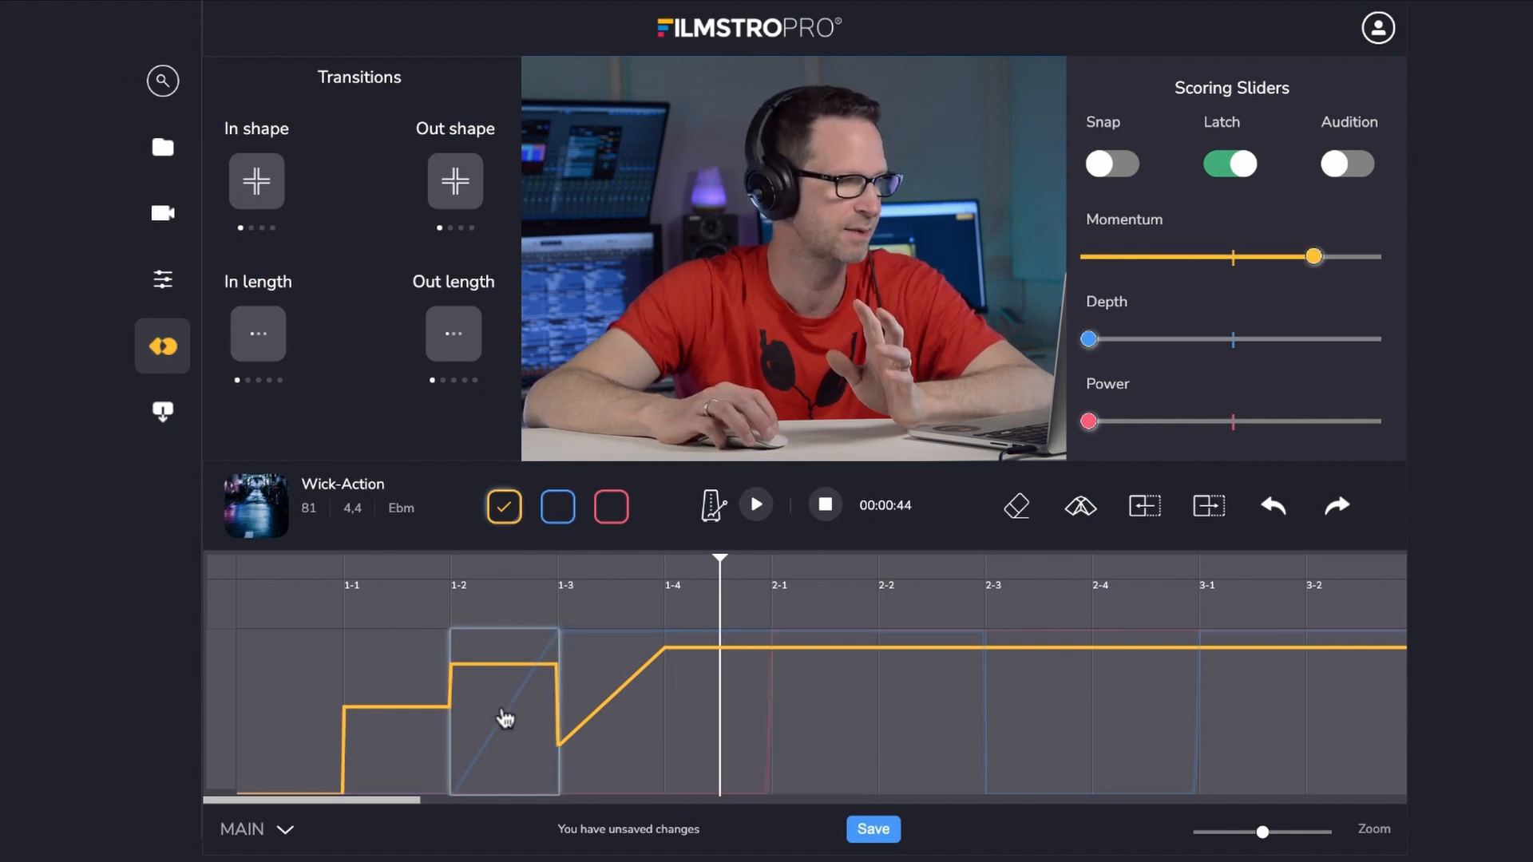
pyautogui.hscroll(1, 503, 716)
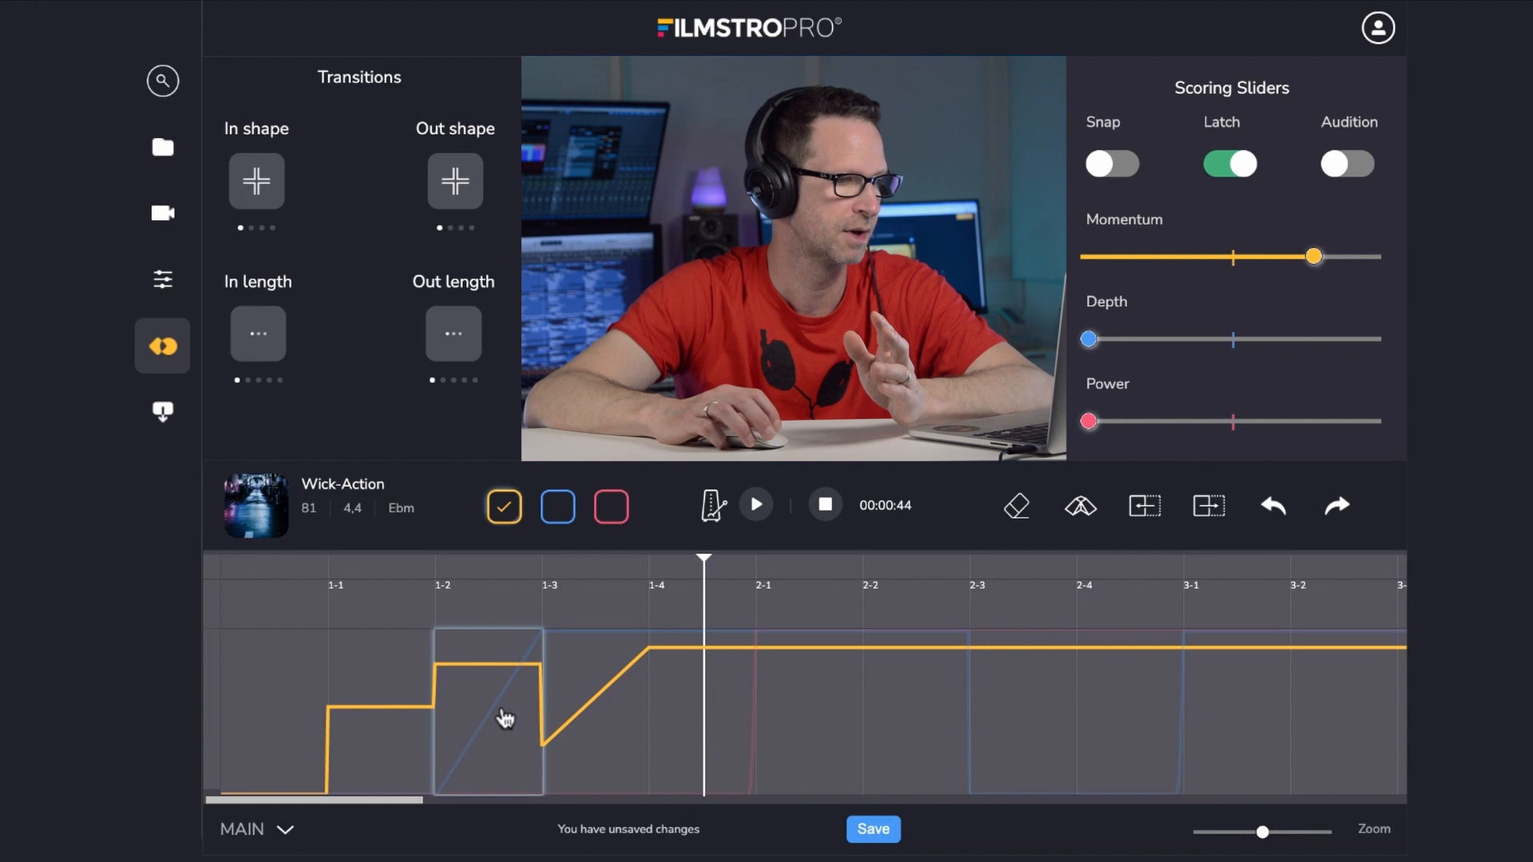
pyautogui.click(1220, 164)
pyautogui.moveTo(1314, 259); pyautogui.dragTo(1355, 258)
# - Give the Momentum block at bar 1-1 a linear out shape with an M out length
pyautogui.click(381, 714)
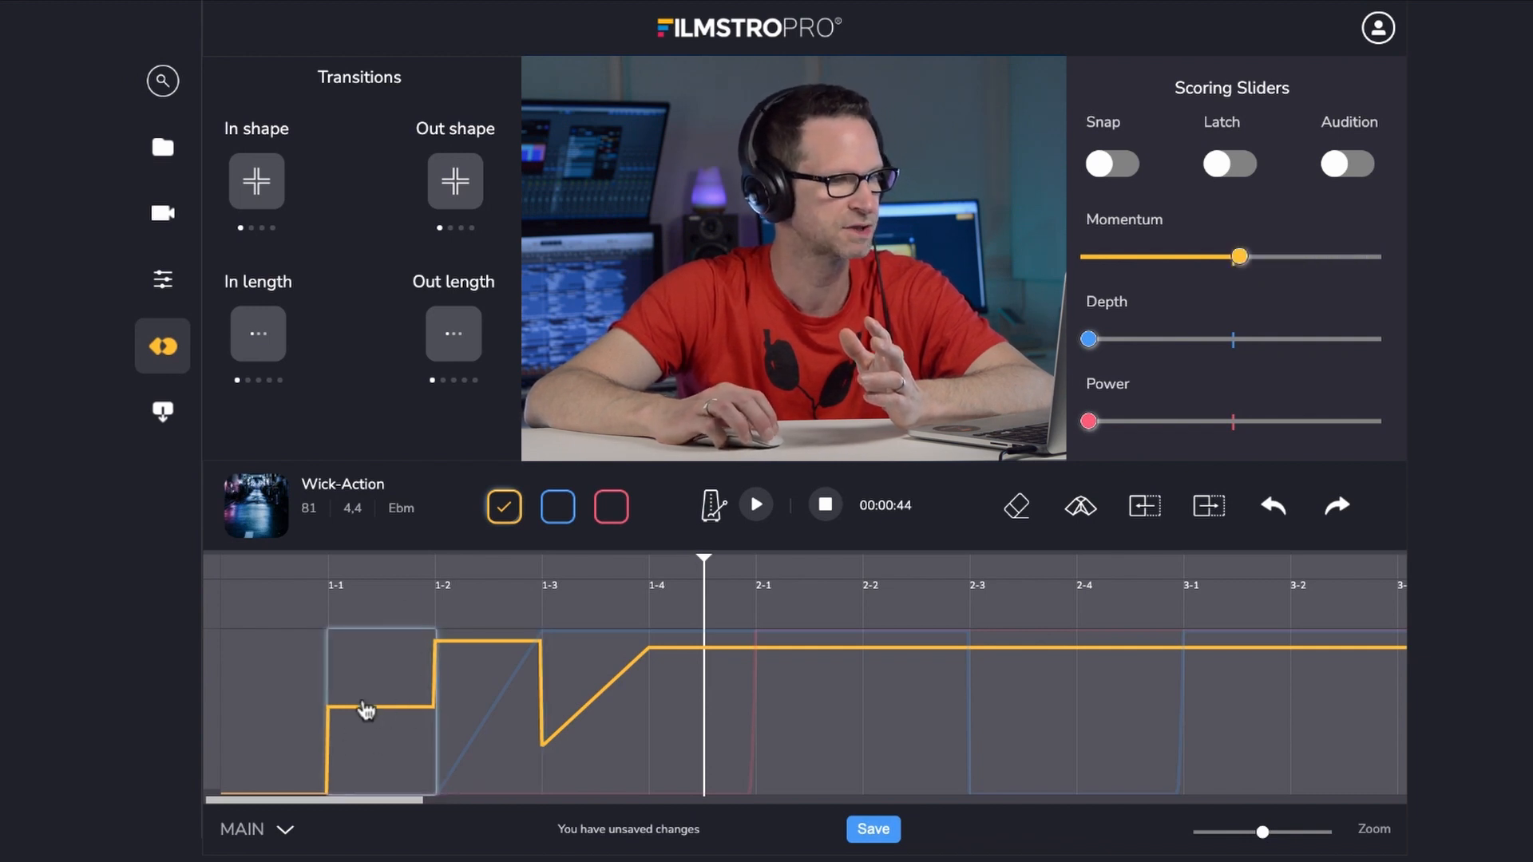
pyautogui.click(457, 202)
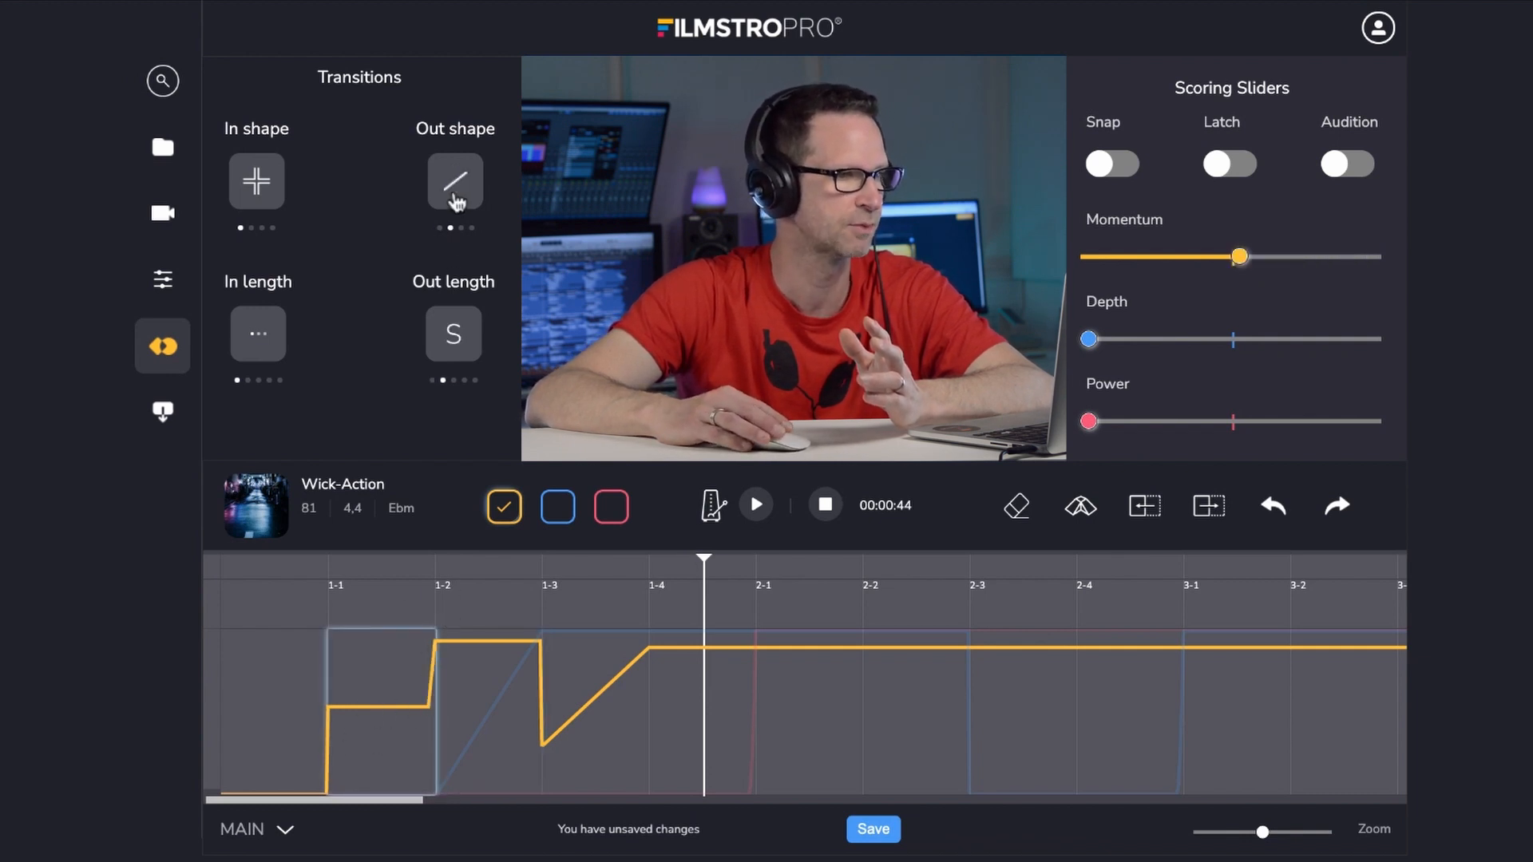
pyautogui.click(454, 348)
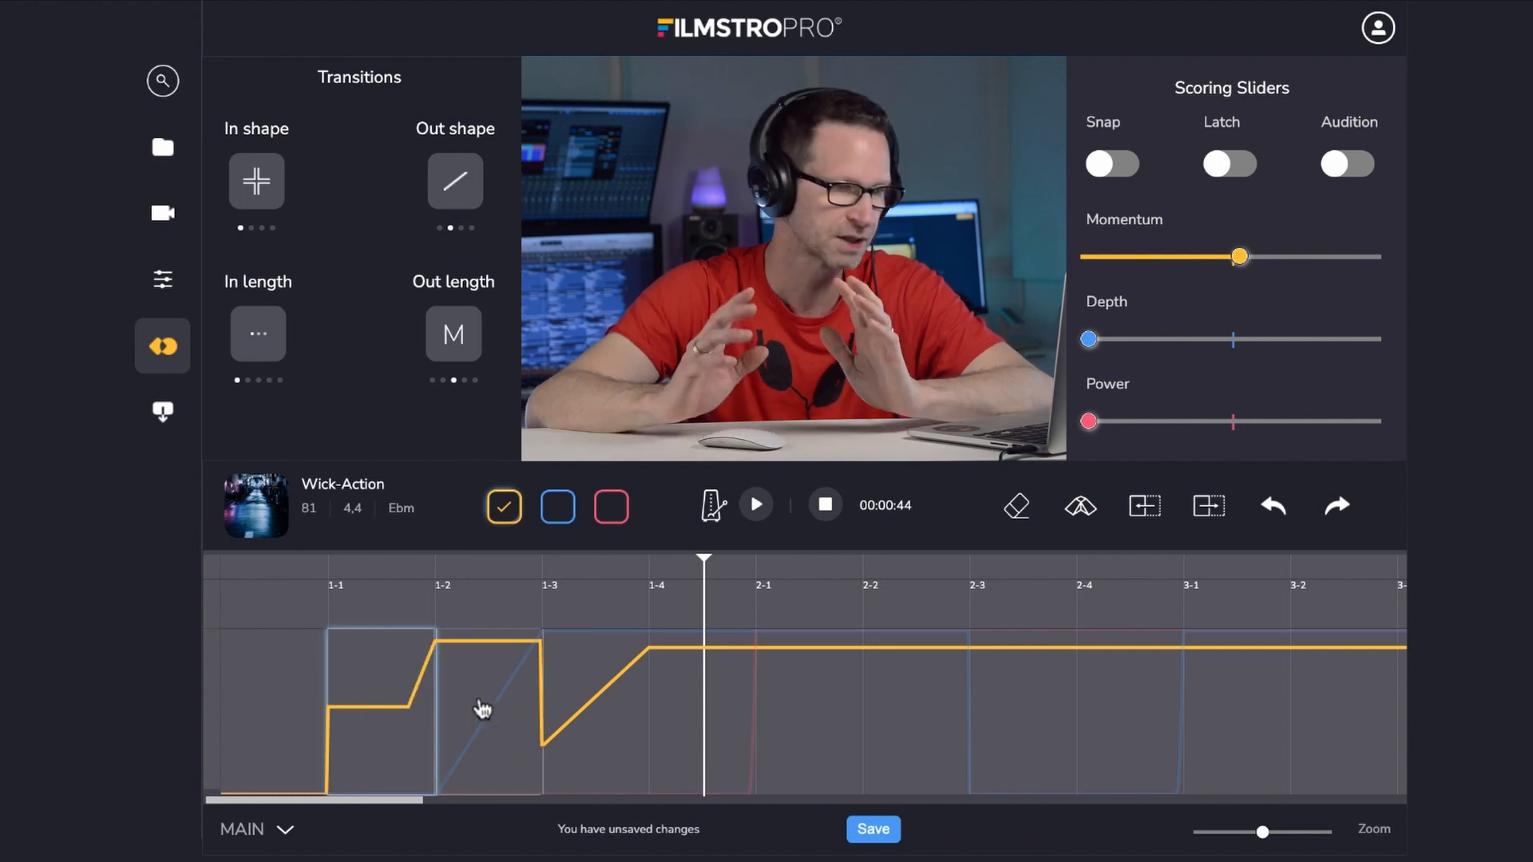
# - Move the playhead along the ruler and play back the cue to audition the edited Momentum curve
pyautogui.click(818, 559)
pyautogui.click(924, 565)
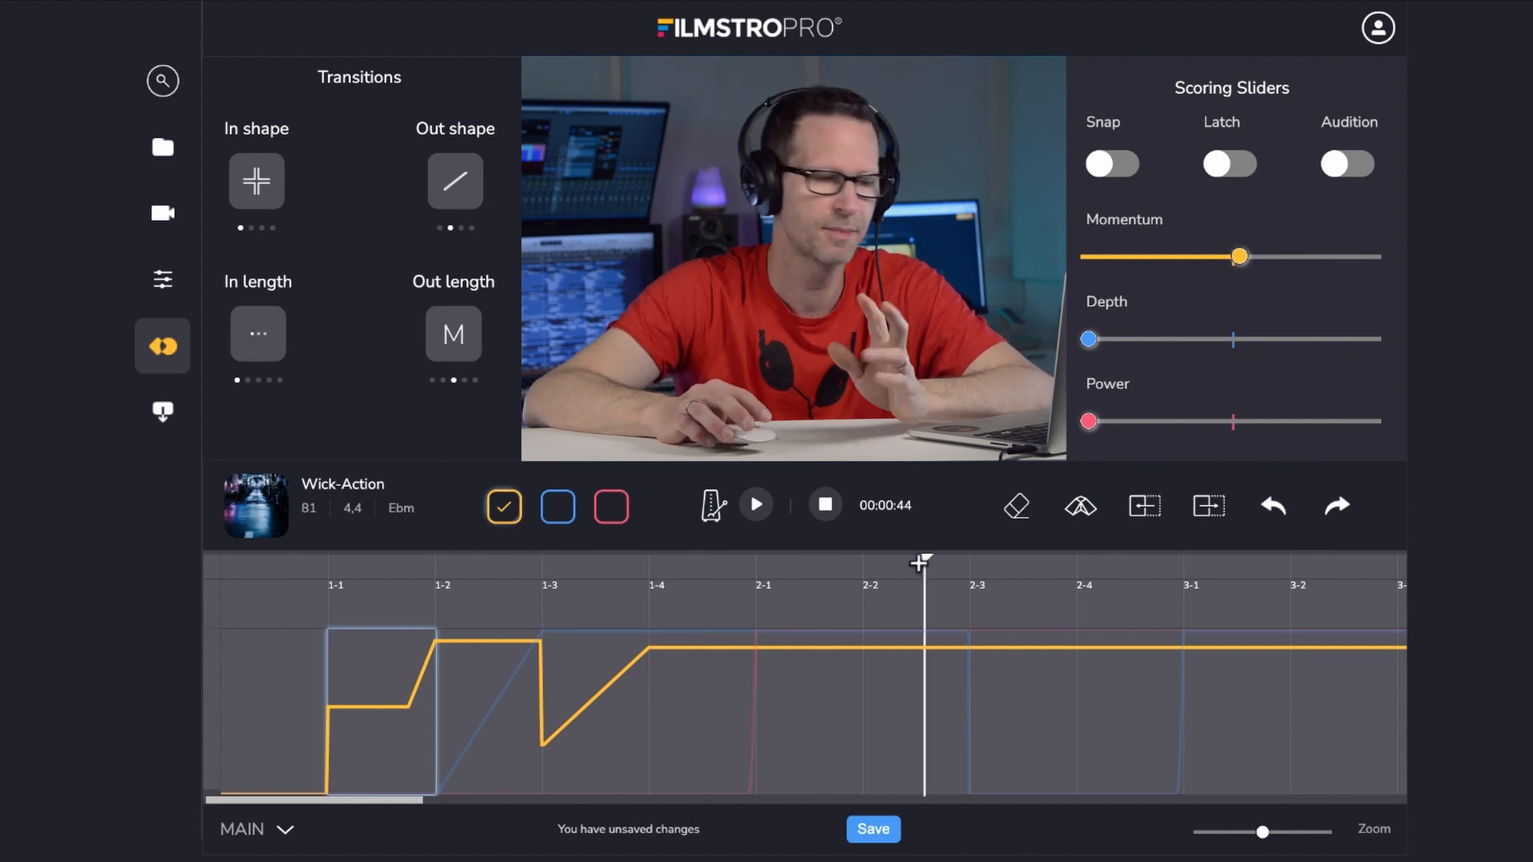
pyautogui.click(1032, 569)
pyautogui.click(1138, 567)
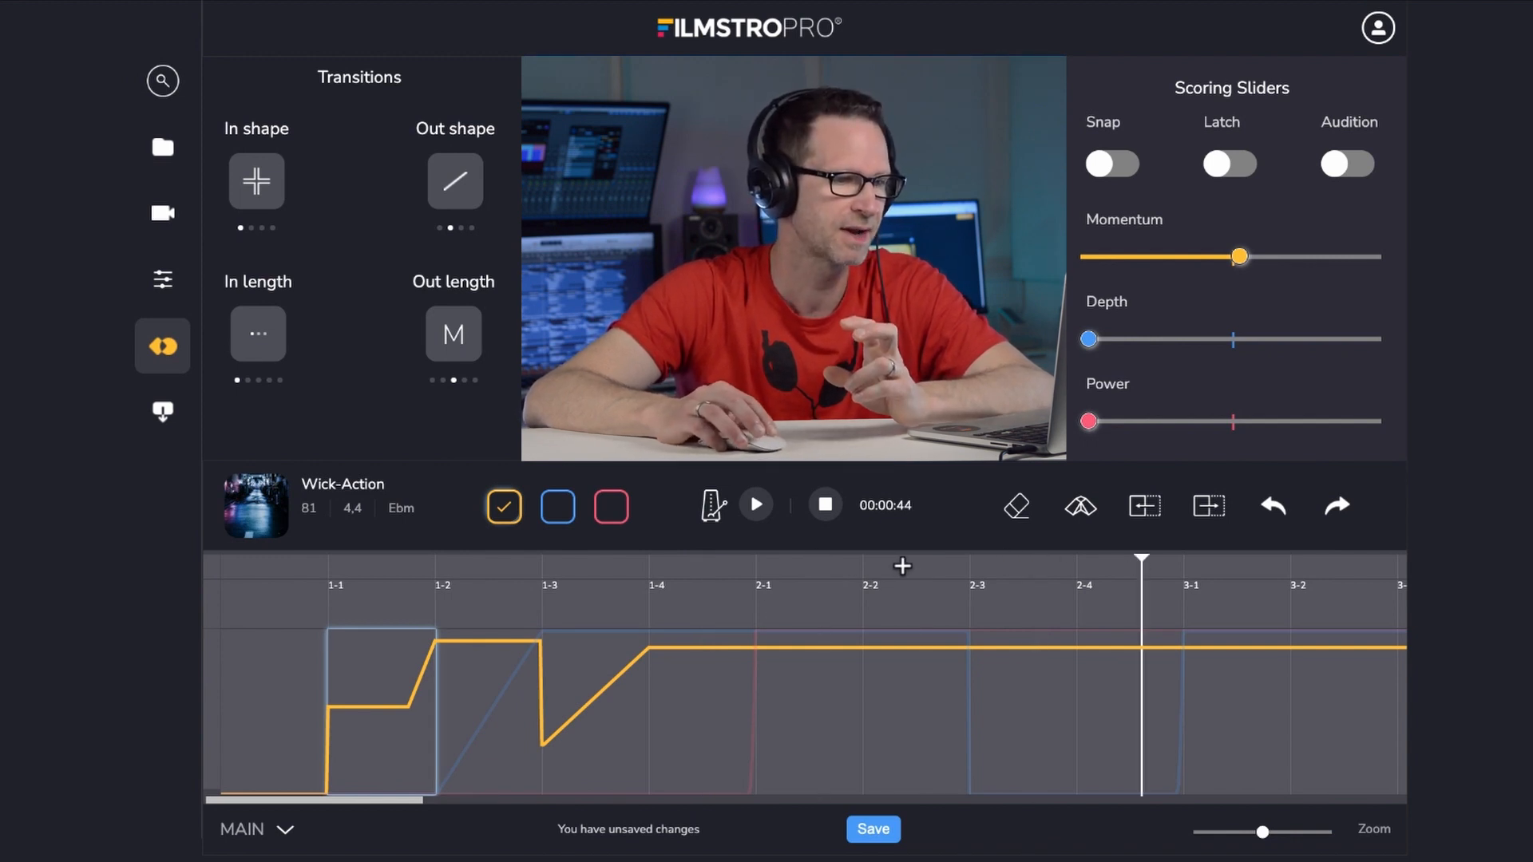
pyautogui.click(901, 566)
pyautogui.click(817, 565)
pyautogui.click(668, 565)
pyautogui.click(615, 569)
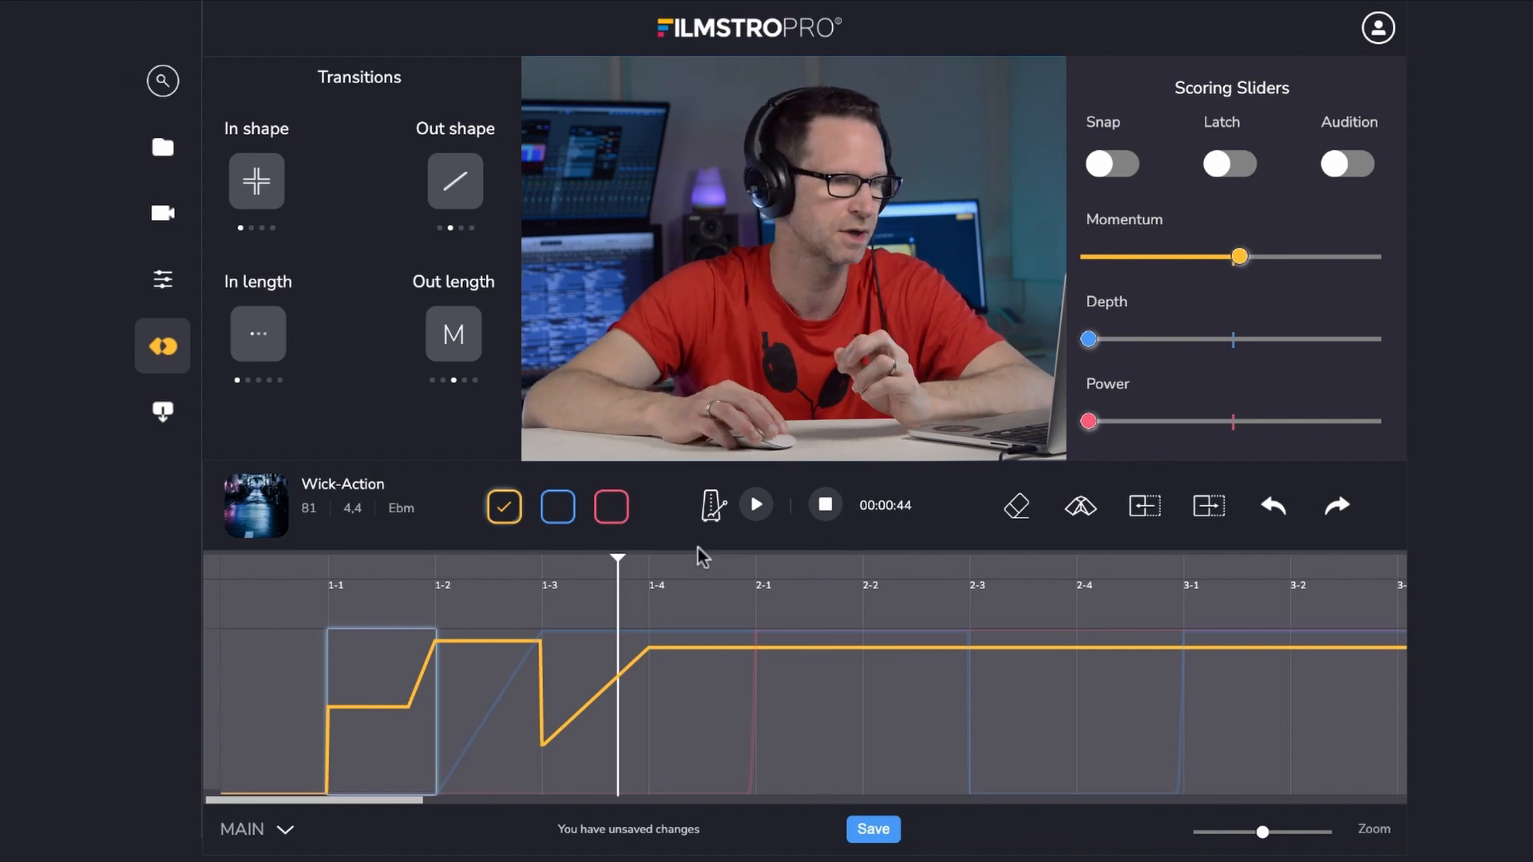
pyautogui.click(756, 508)
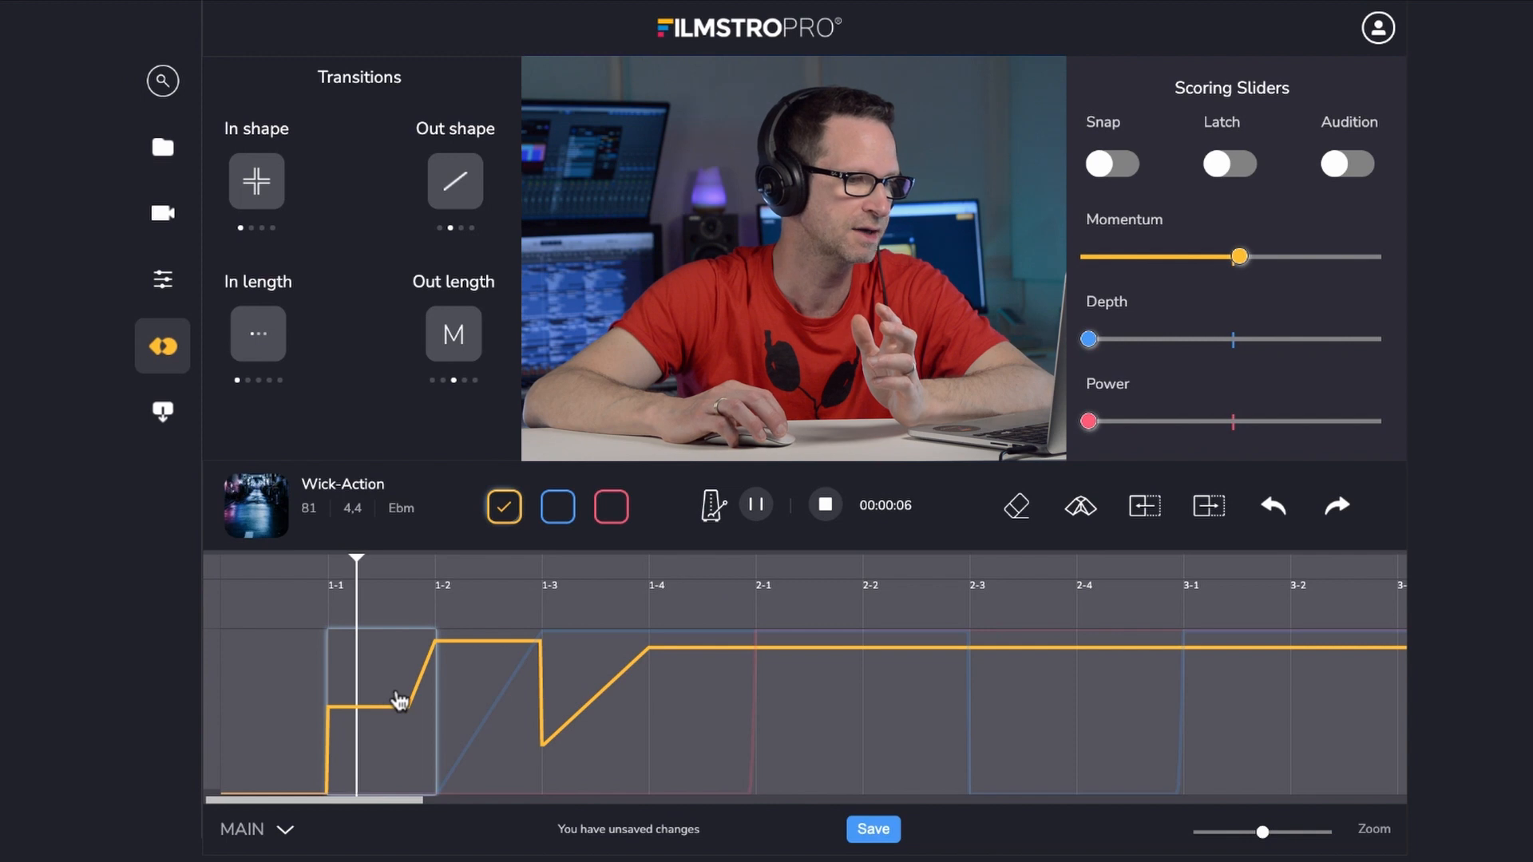
pyautogui.click(469, 701)
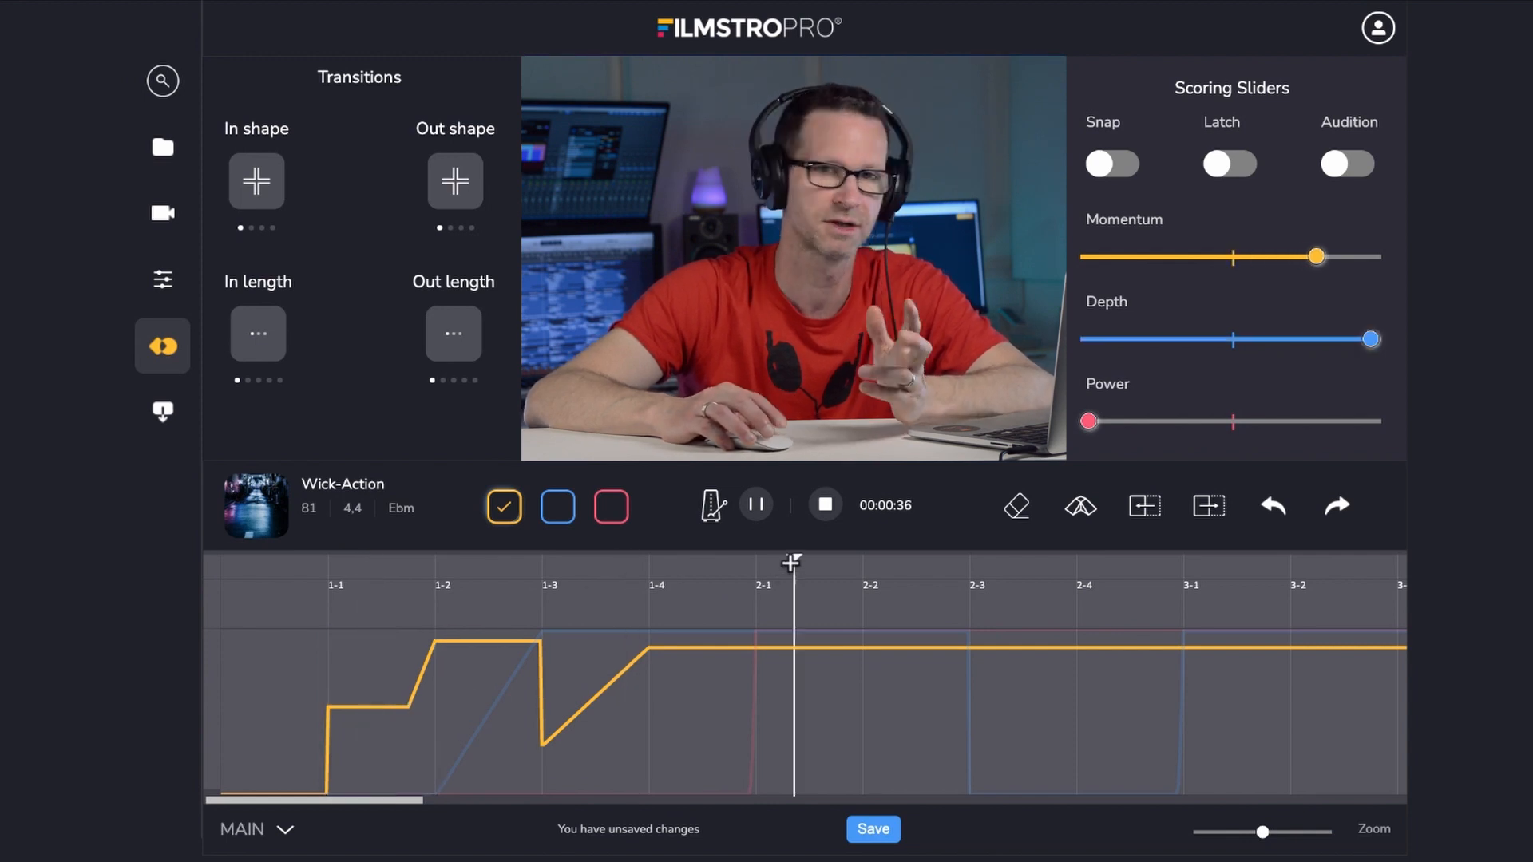
pyautogui.click(756, 504)
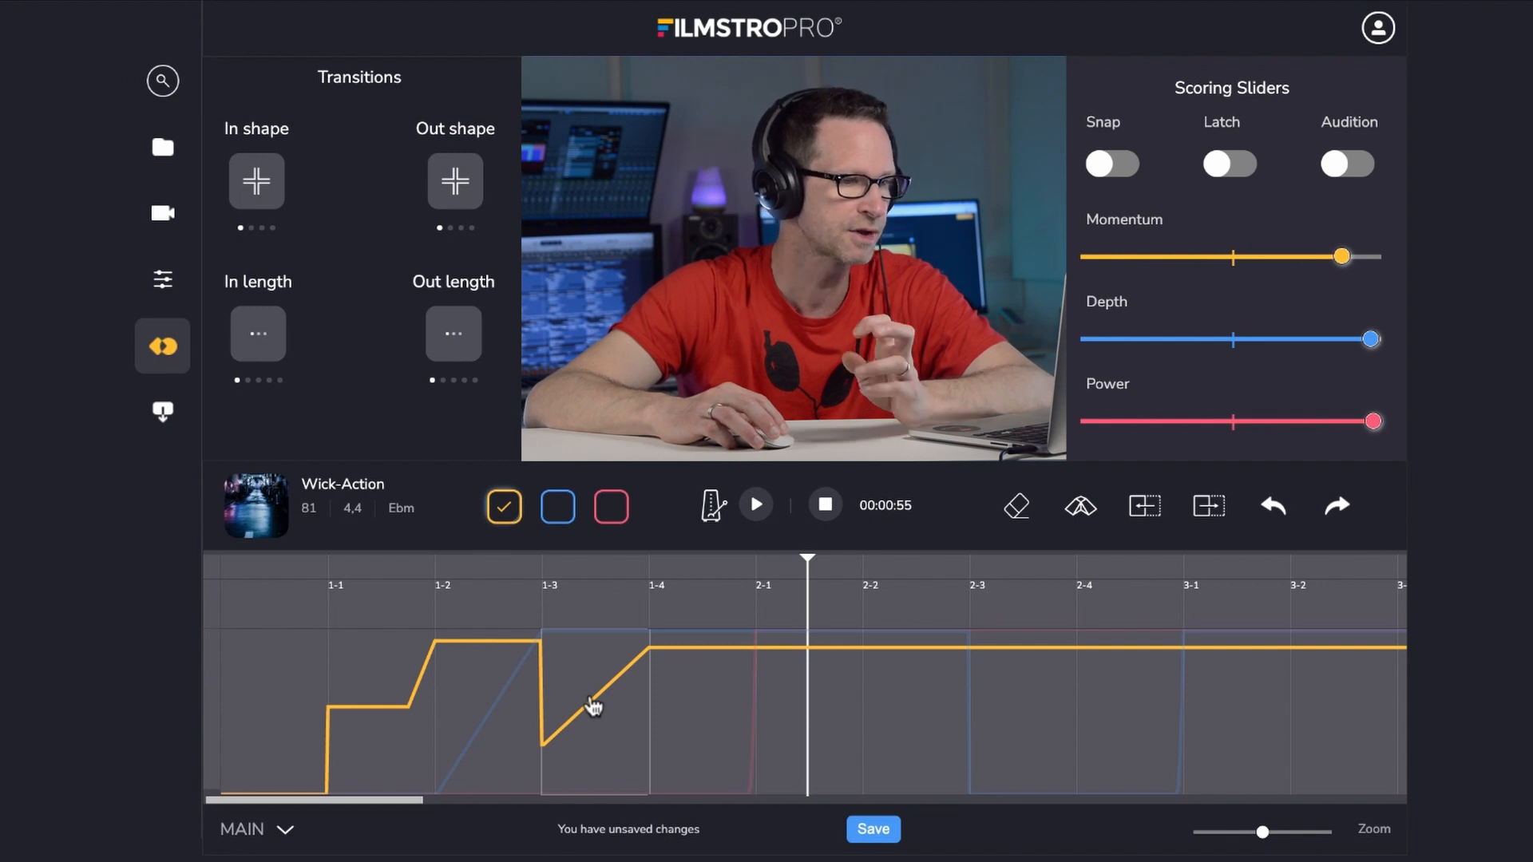
# - Save the edited Momentum automation with Custom Export from the templates panel
pyautogui.click(162, 281)
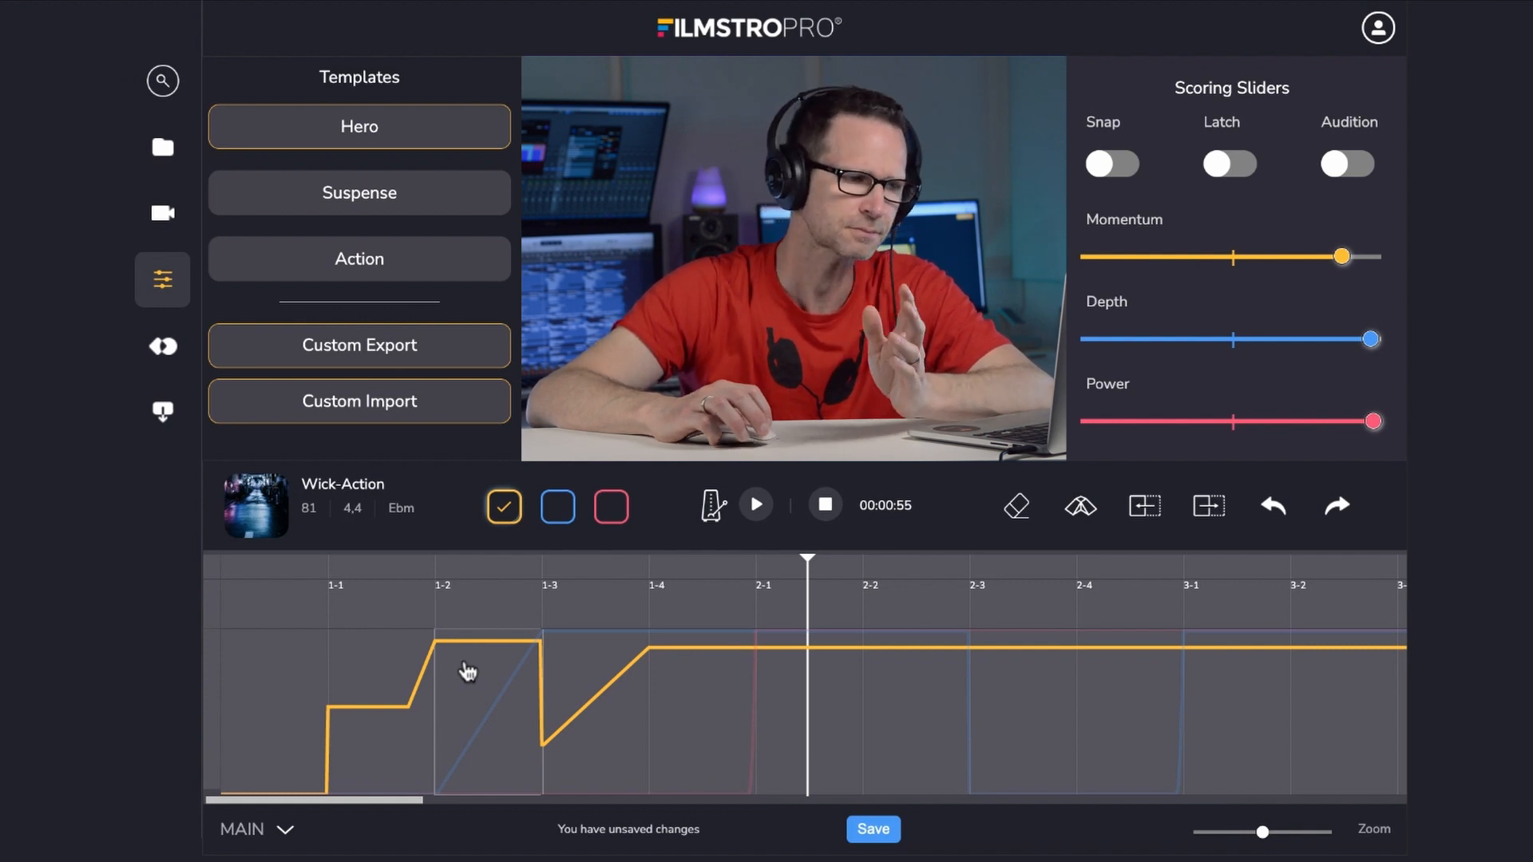
pyautogui.click(285, 830)
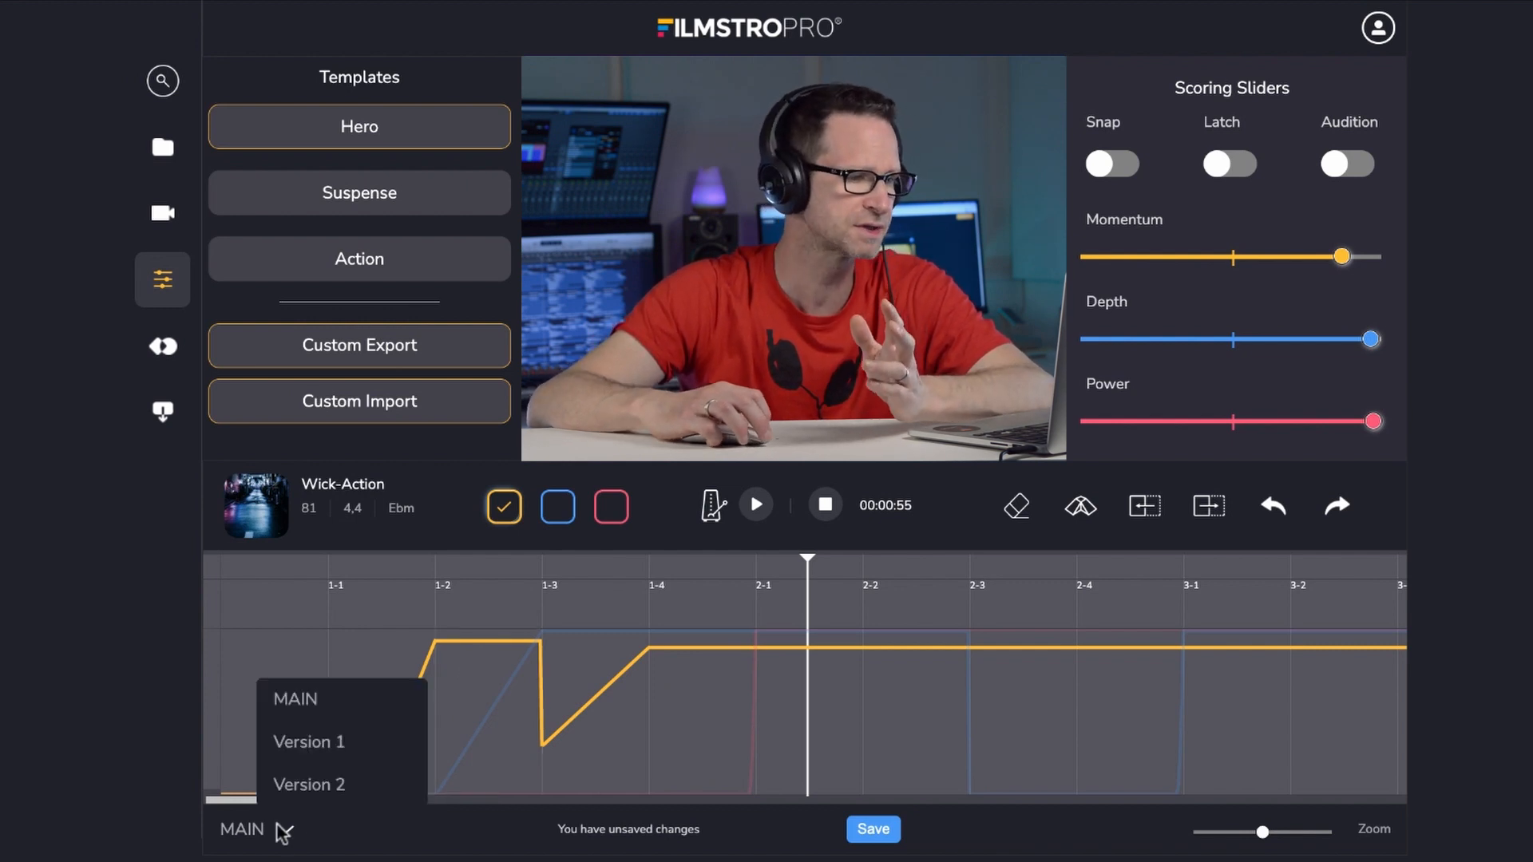
pyautogui.click(453, 726)
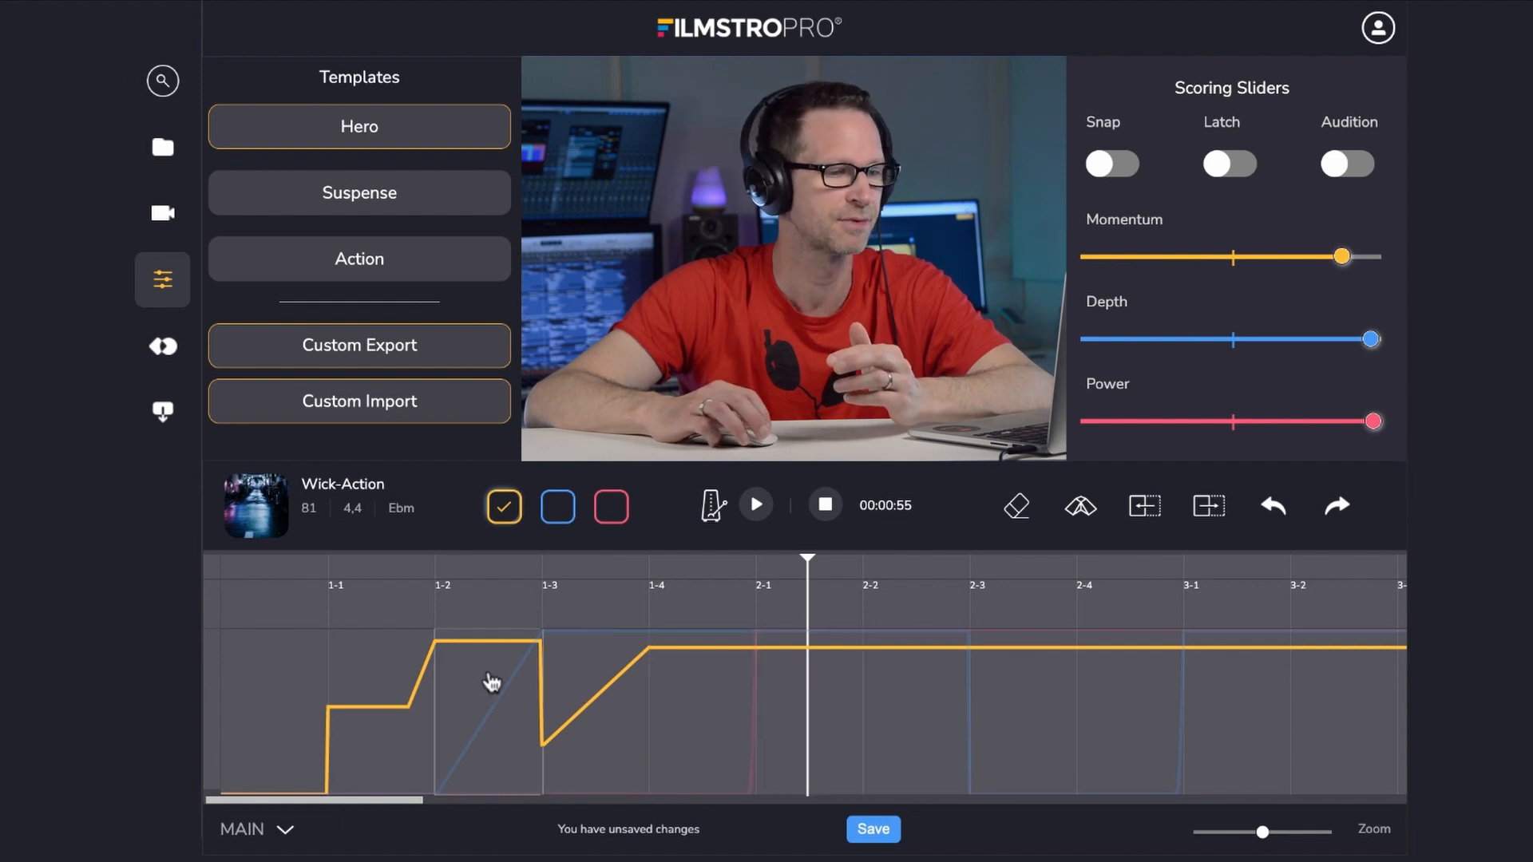
pyautogui.click(360, 360)
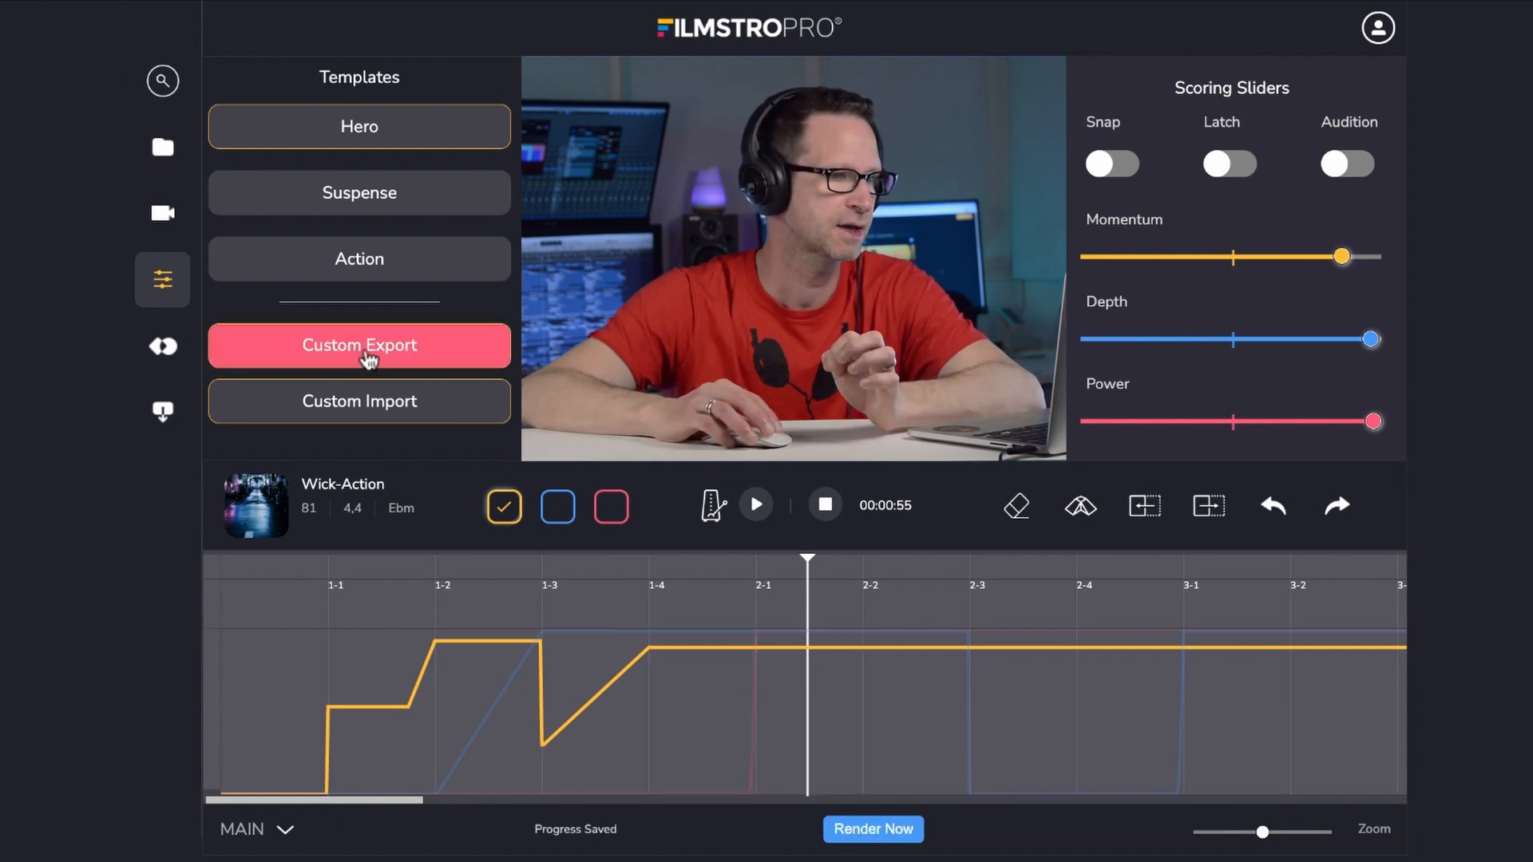